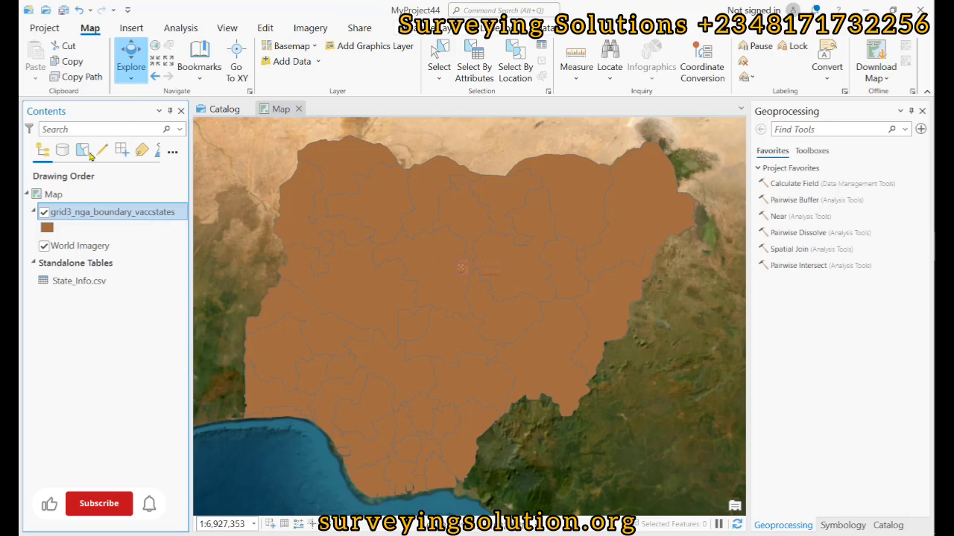
Give the state polygon symbol a red outline and apply it to the map.
click(61, 232)
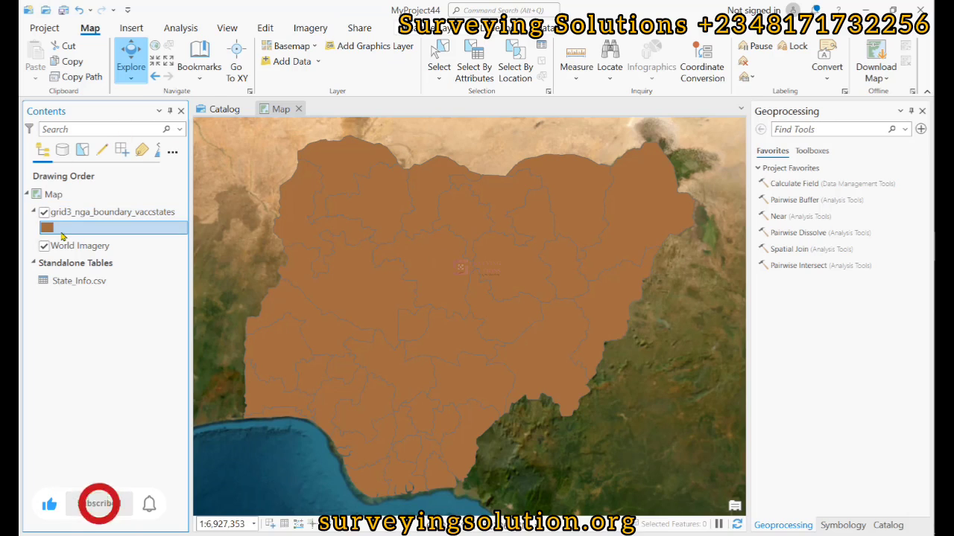
click(848, 526)
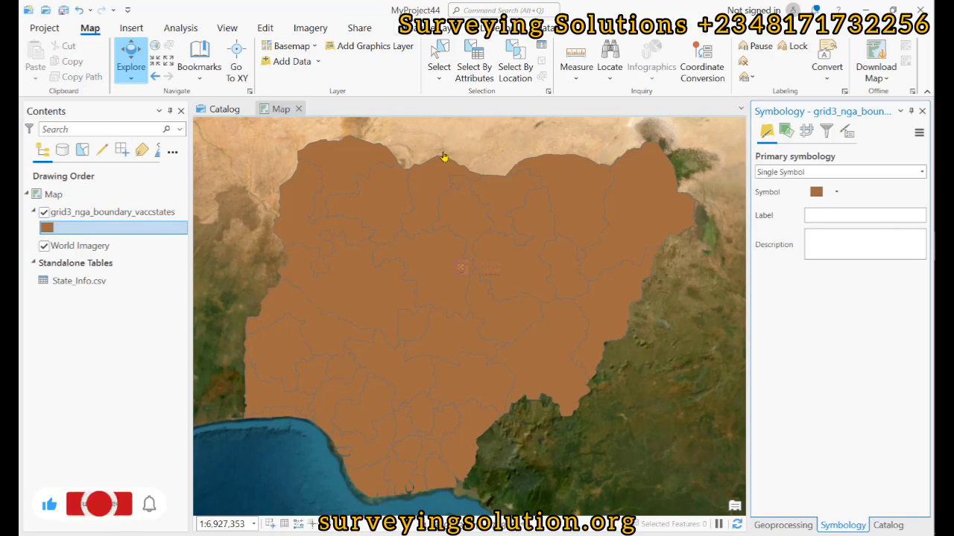
click(75, 233)
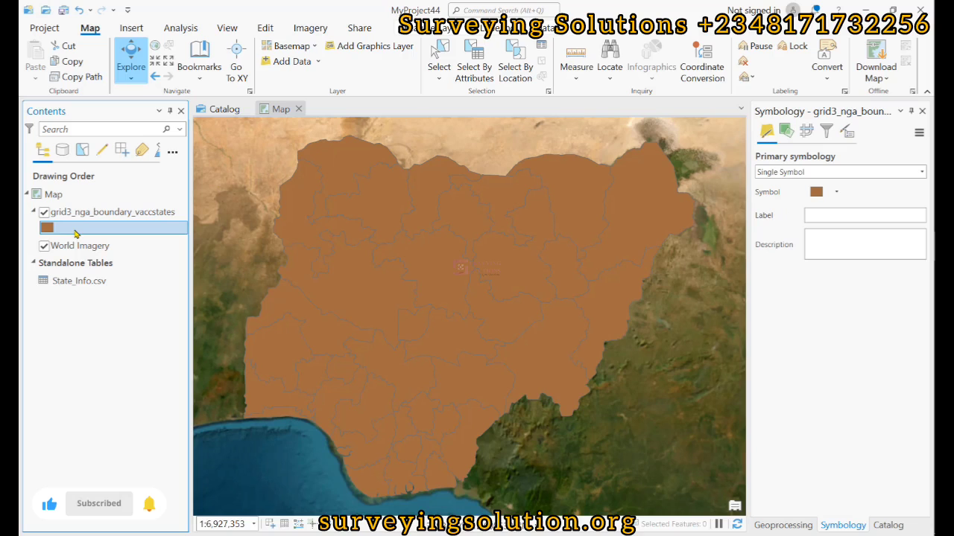
click(46, 228)
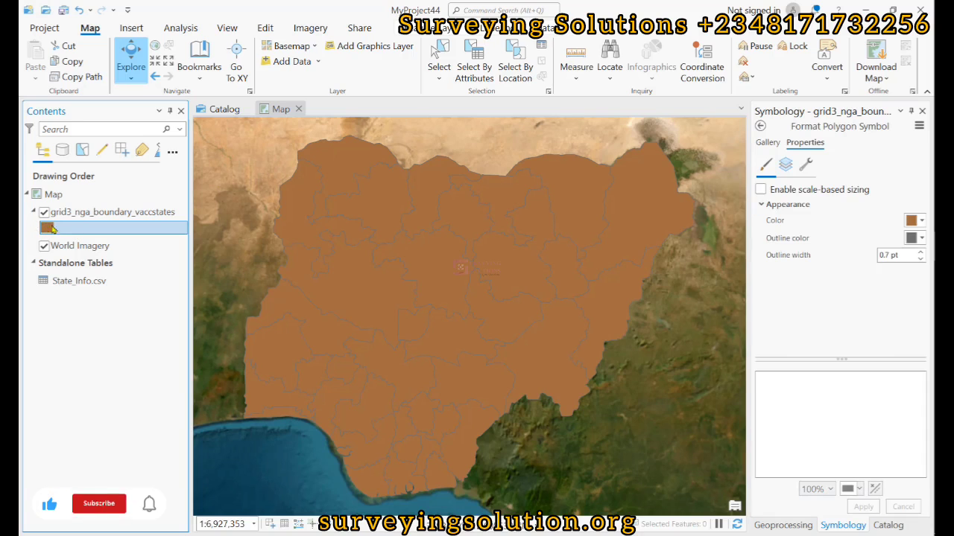
click(922, 238)
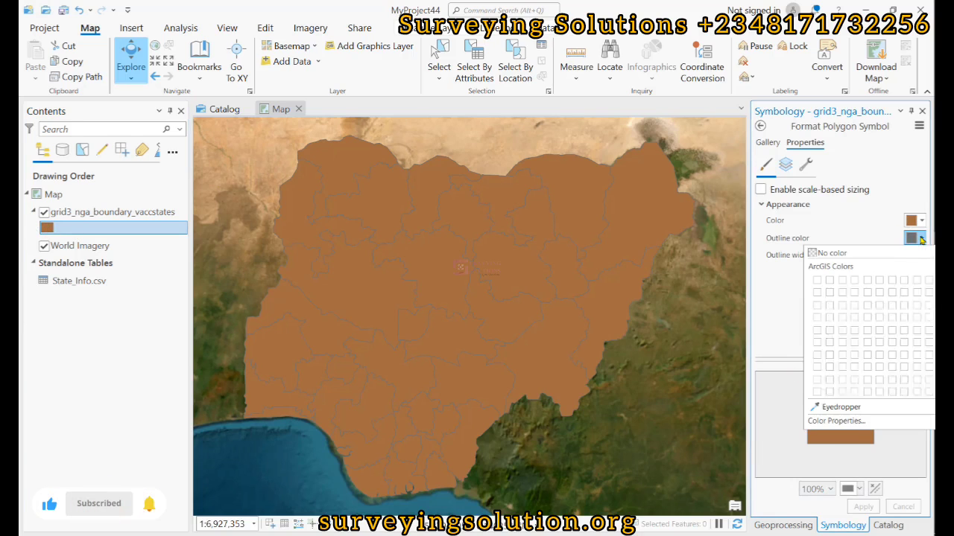
click(829, 305)
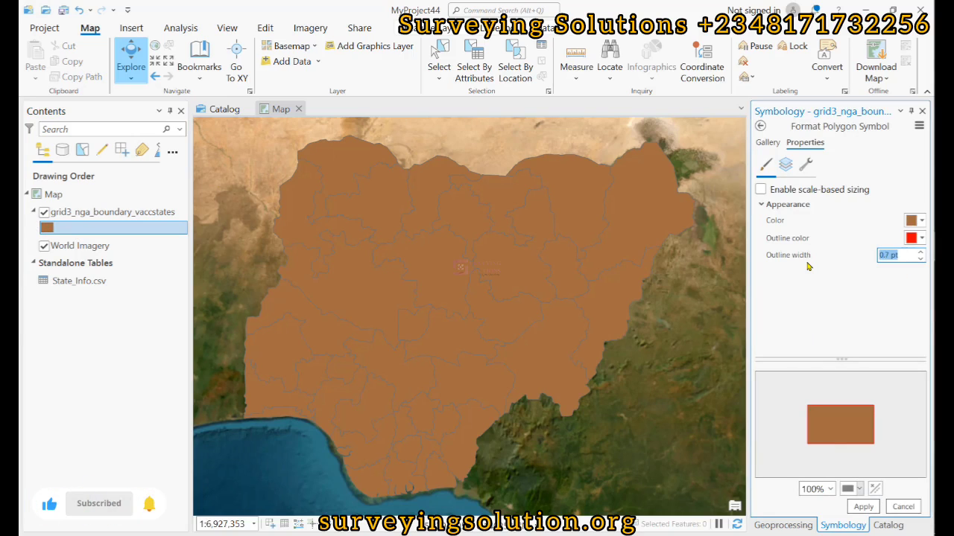
click(863, 506)
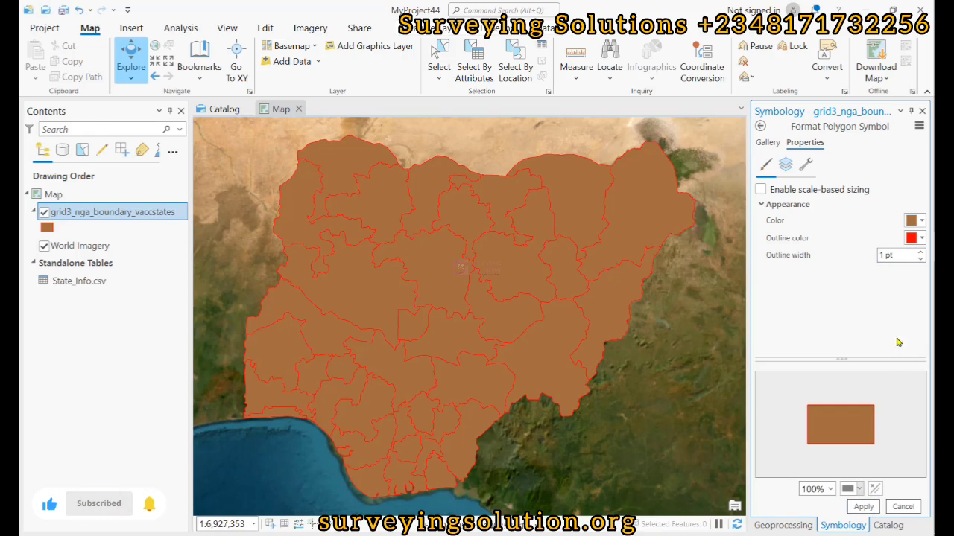
Set the state fill to No color and the outline width to 2 pt, applying each change.
click(922, 221)
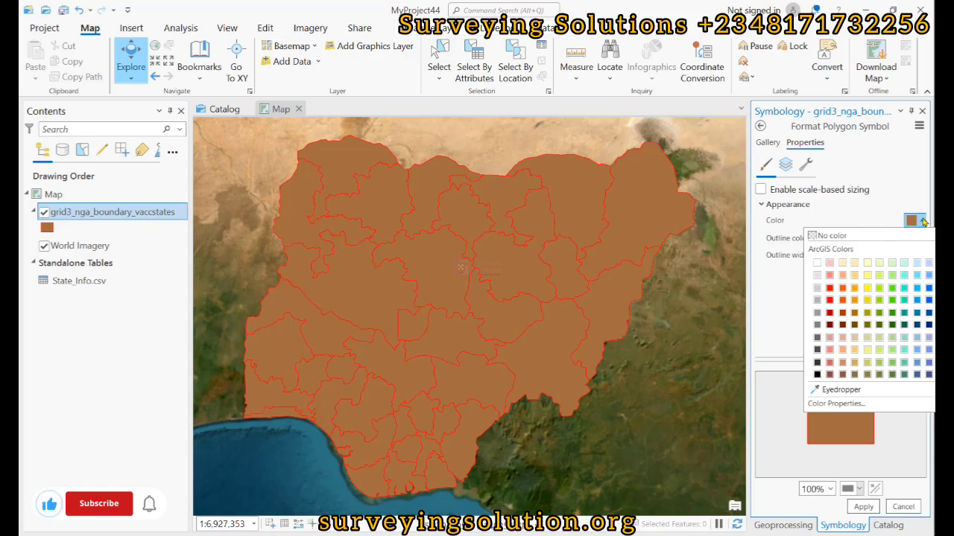
click(868, 234)
click(863, 506)
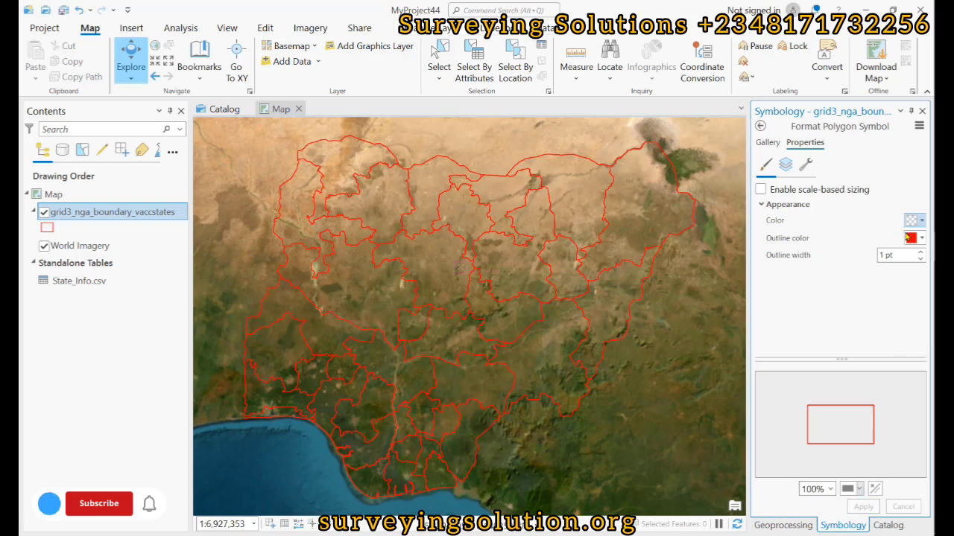
click(897, 254)
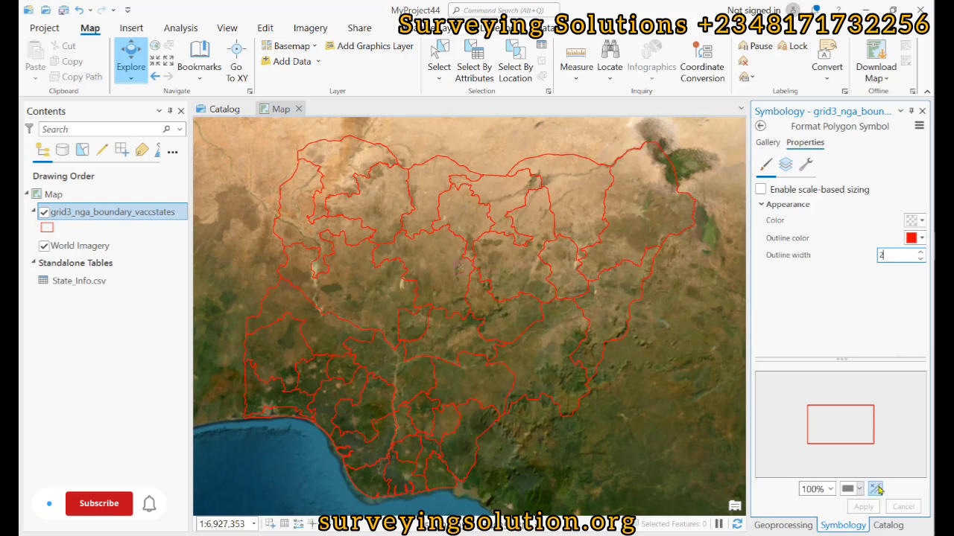
key(Return)
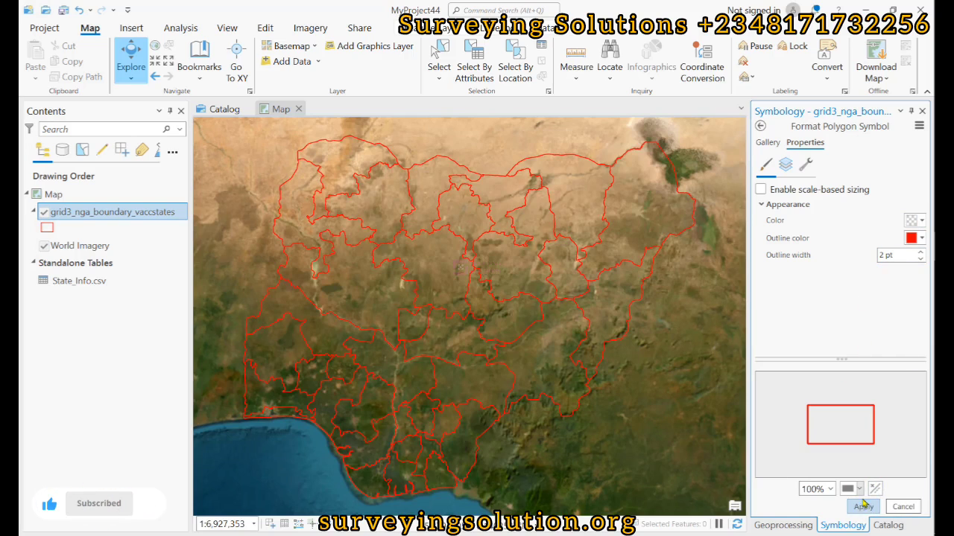
click(862, 506)
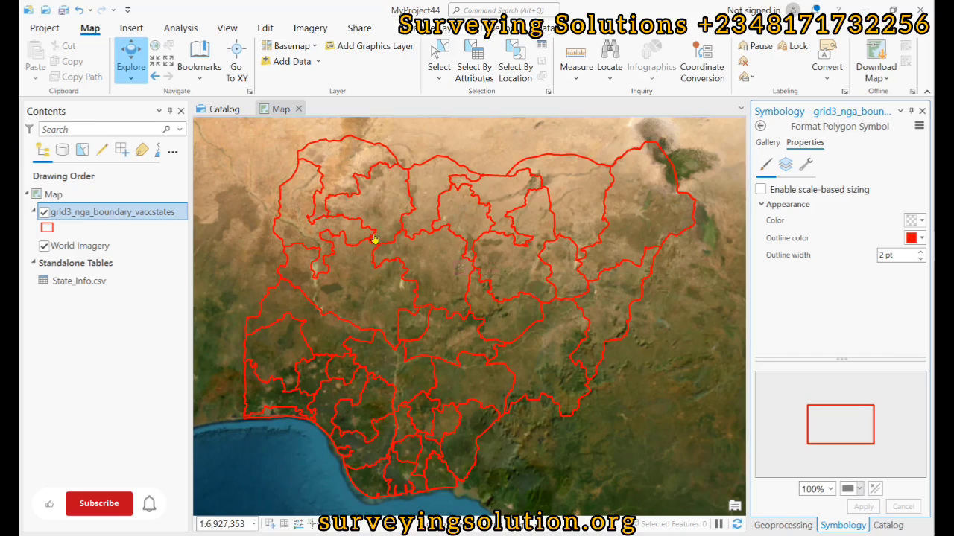
Turn on state name labels and open the state layer's 37-record attribute table, scrolled right.
right_click(77, 213)
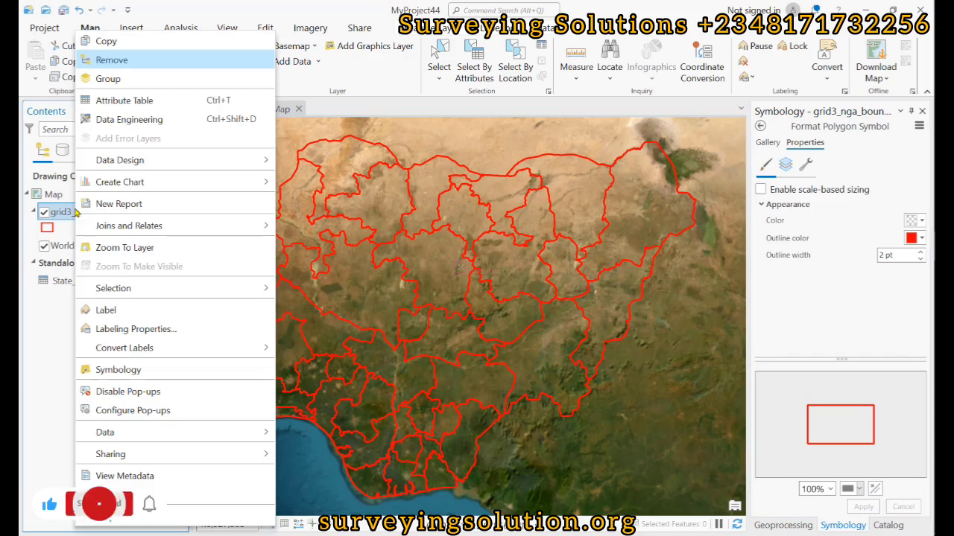
click(194, 309)
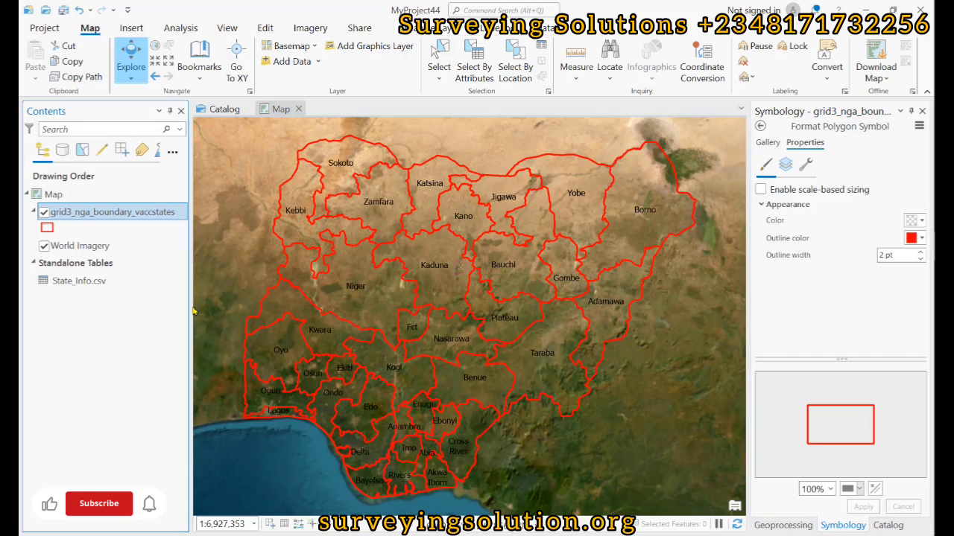
right_click(100, 212)
click(162, 107)
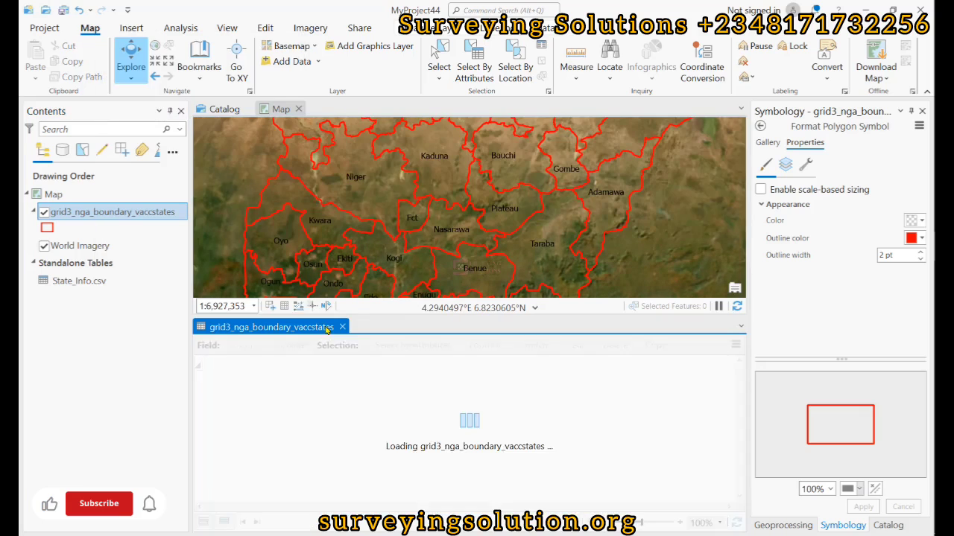
drag(427, 507, 477, 514)
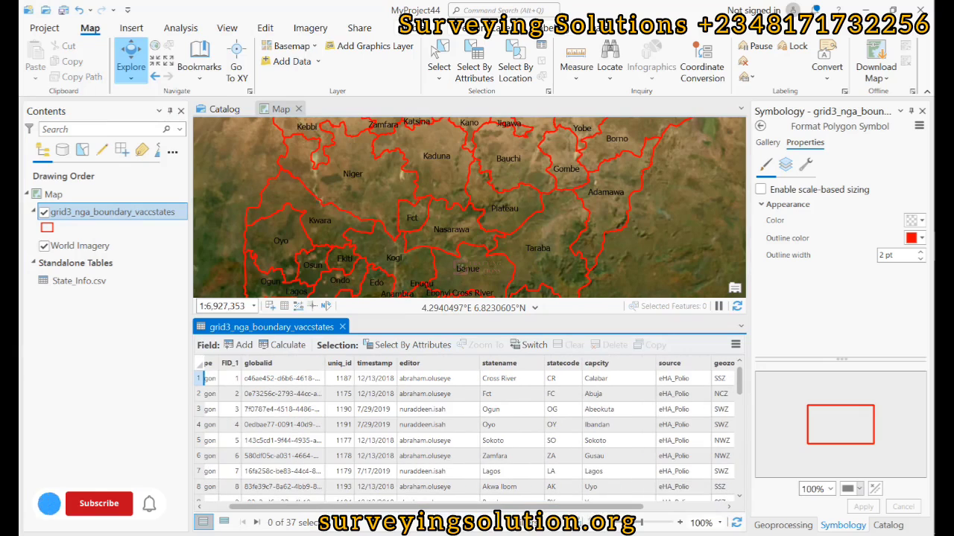
Open the State_Info.csv table from the Contents pane.
click(86, 280)
right_click(87, 281)
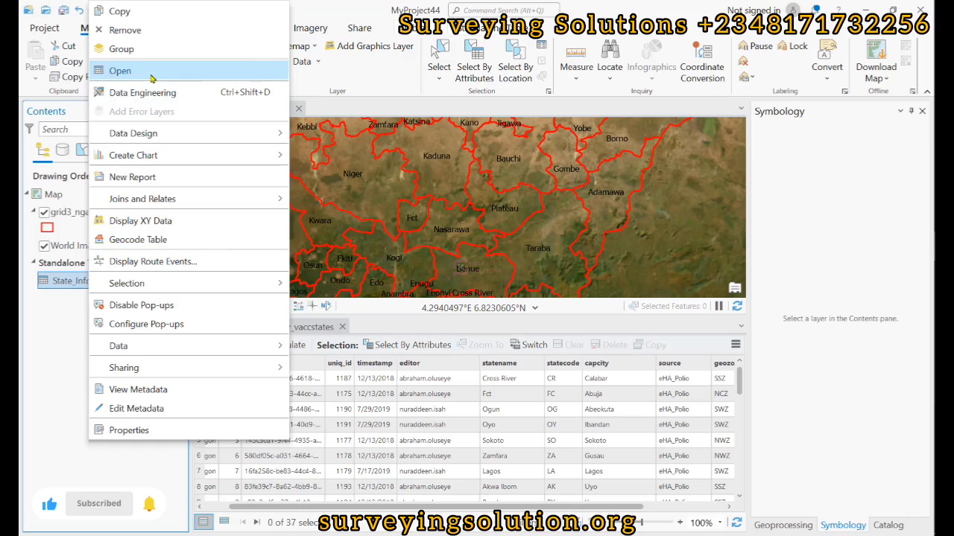
click(119, 71)
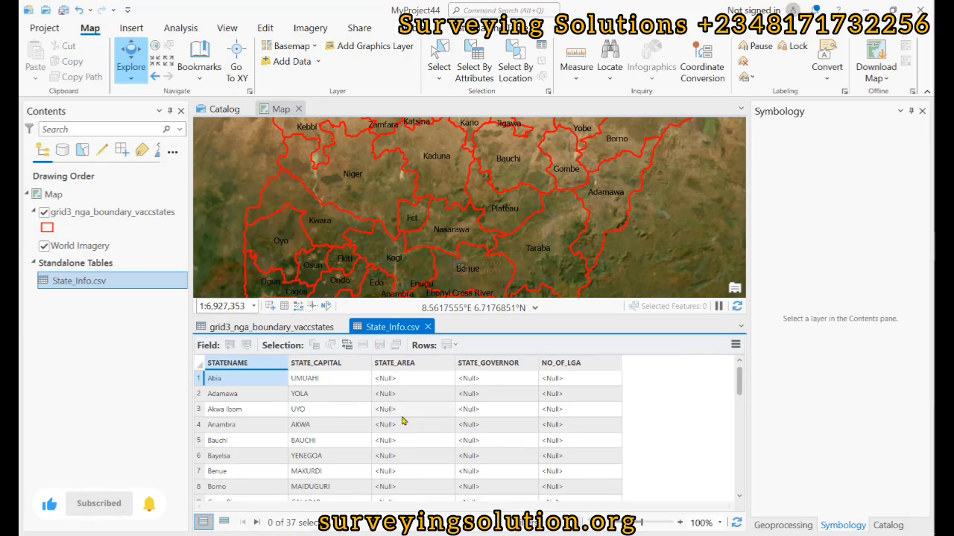
Compare the State_Info.csv and grid3_nga_boundary_vaccstates tables, then select the boundaries layer.
click(277, 328)
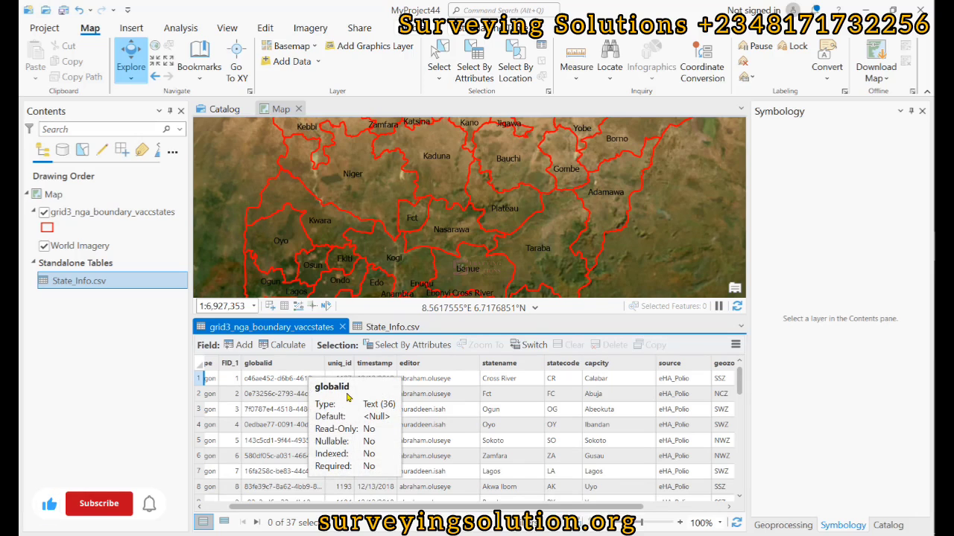
click(391, 333)
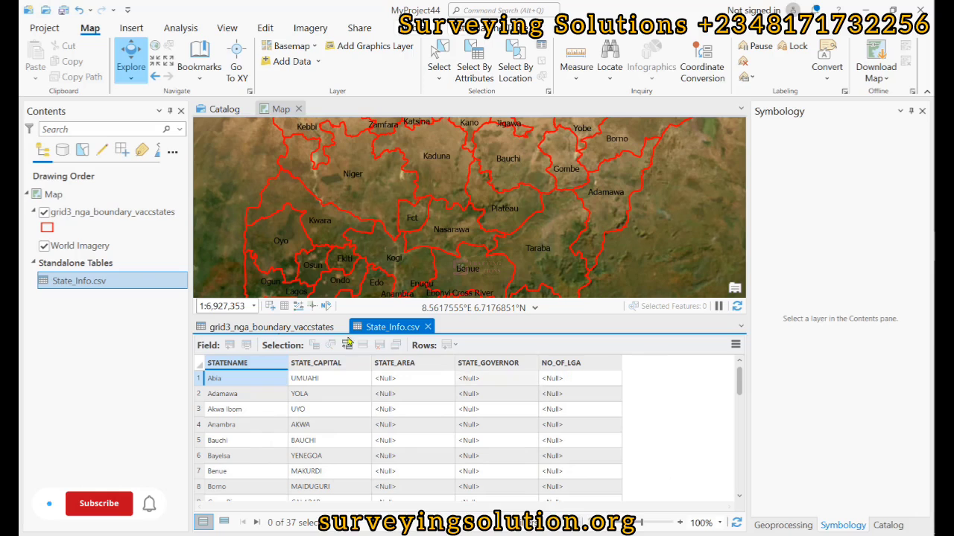
click(268, 327)
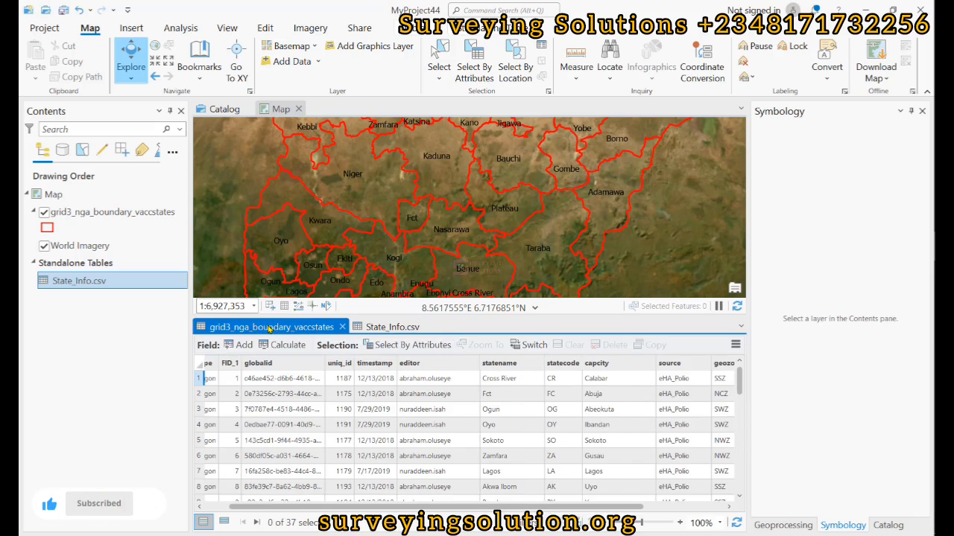
scroll(386, 412, right, 3)
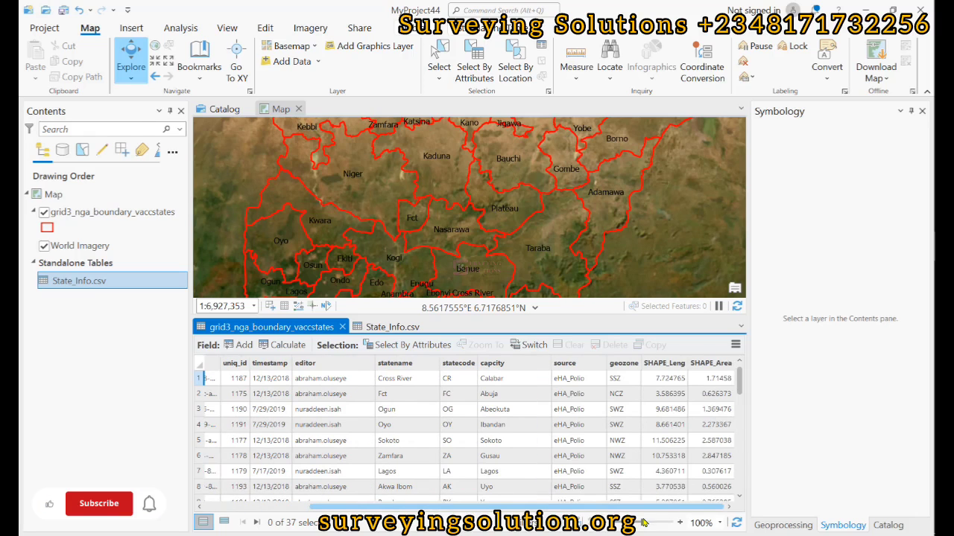
click(110, 212)
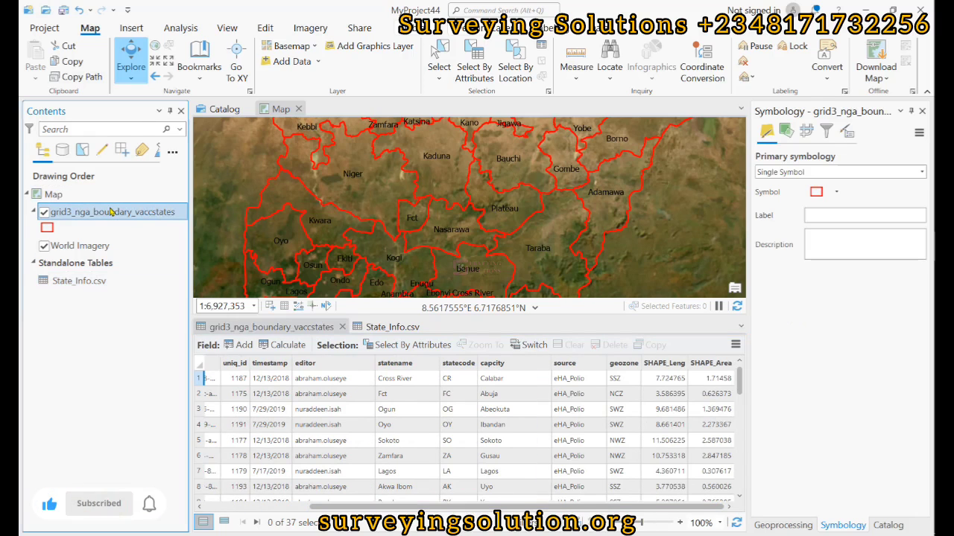
Start an Add Join on the grid3 layer, matching statename to State_Info.csv's STATENAME.
right_click(110, 213)
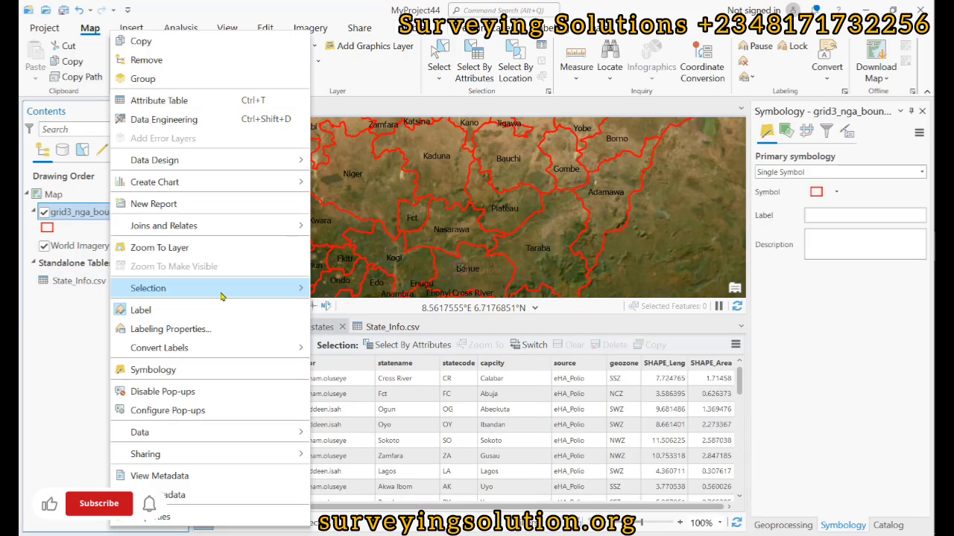
mouse_move(220, 297)
mouse_move(231, 229)
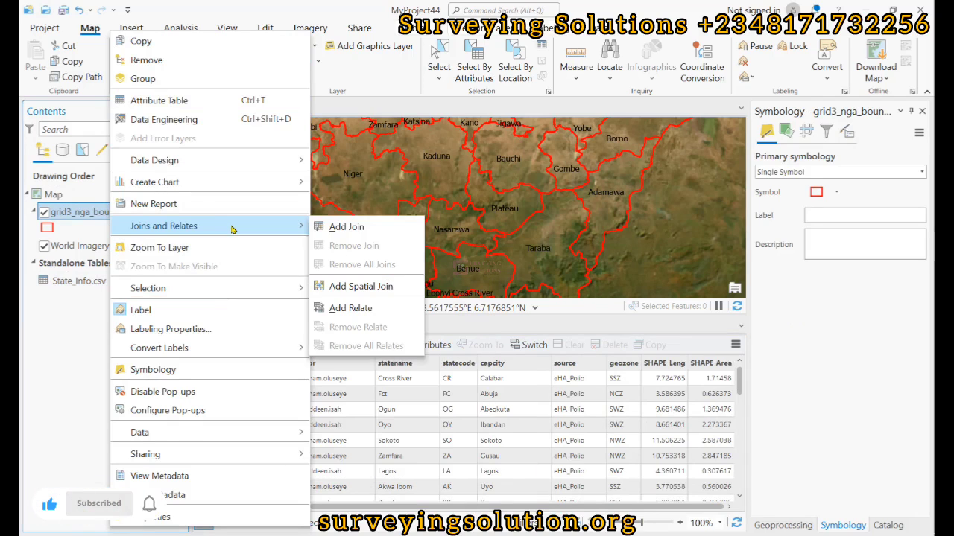
click(346, 228)
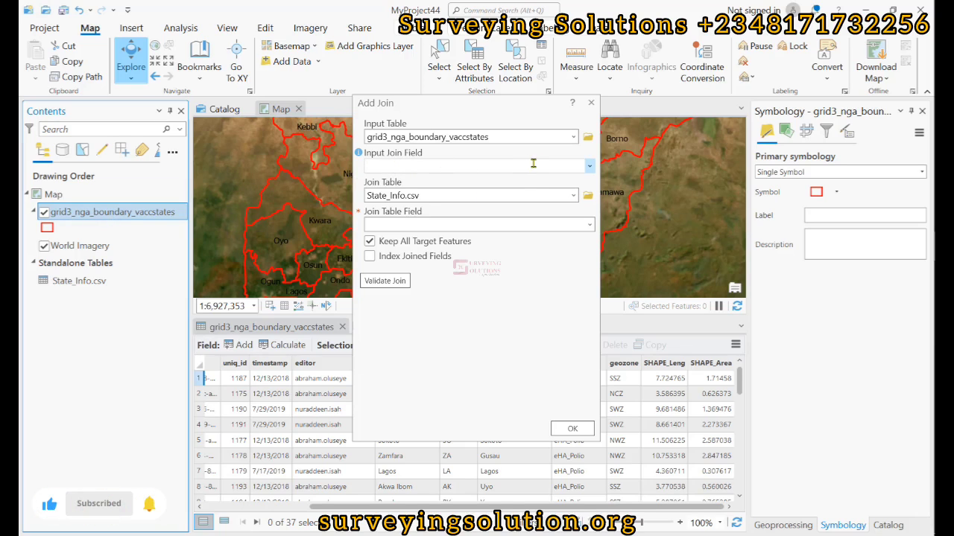
click(590, 167)
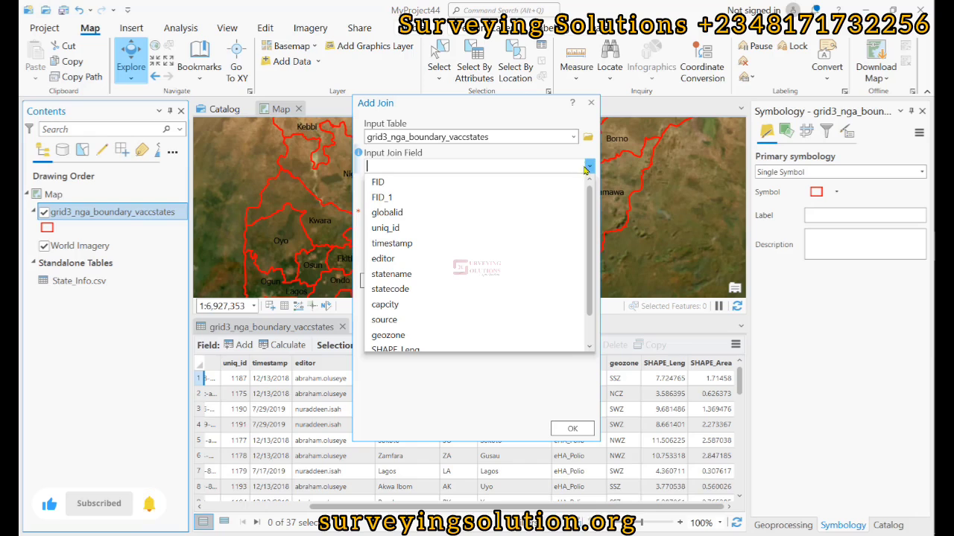
click(407, 276)
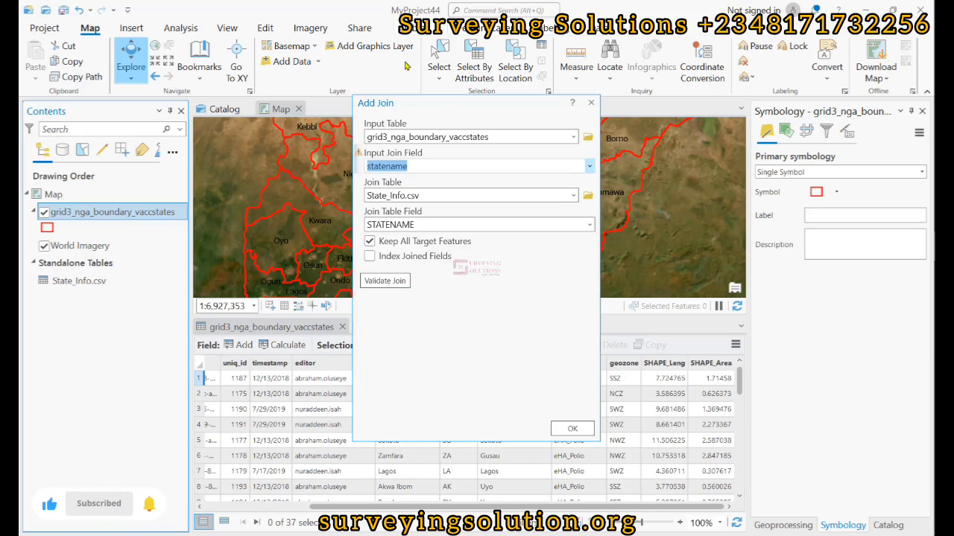
drag(429, 105, 596, 93)
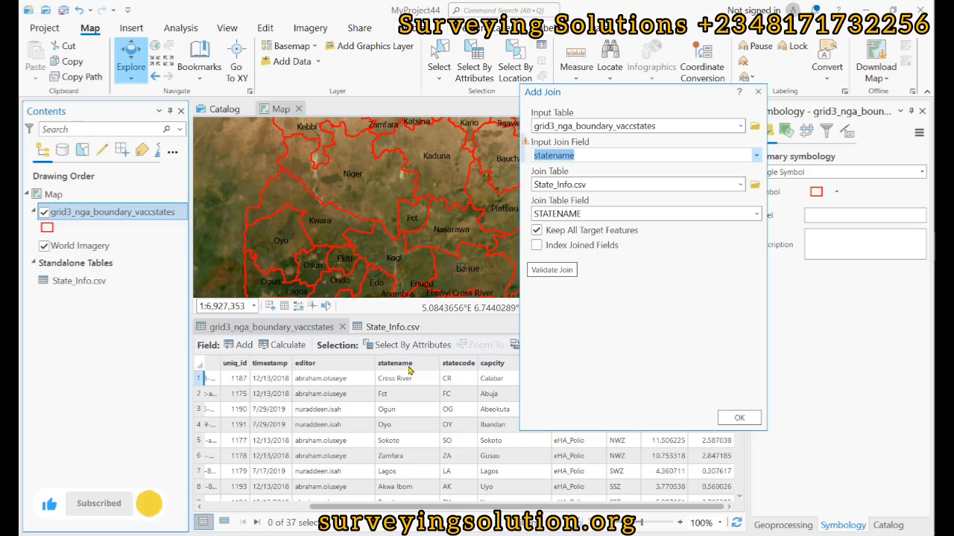
Validate the join and confirm the one-to-one match of 35 records in the log.
mouse_move(408, 371)
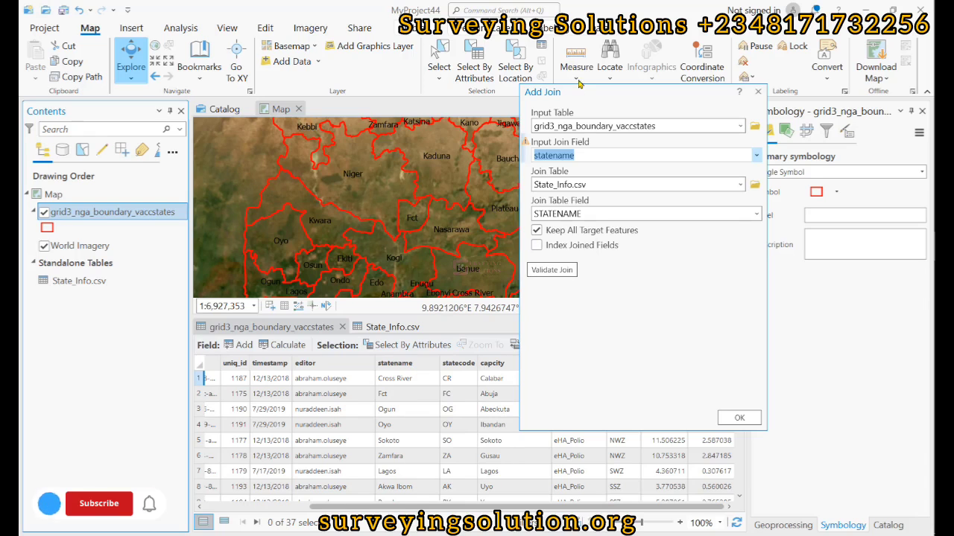
drag(578, 101, 434, 116)
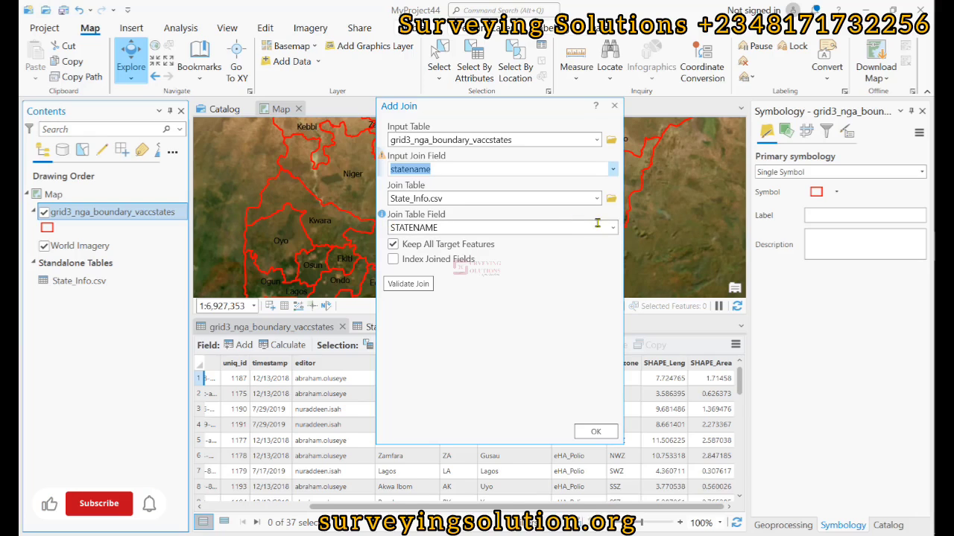
mouse_move(383, 216)
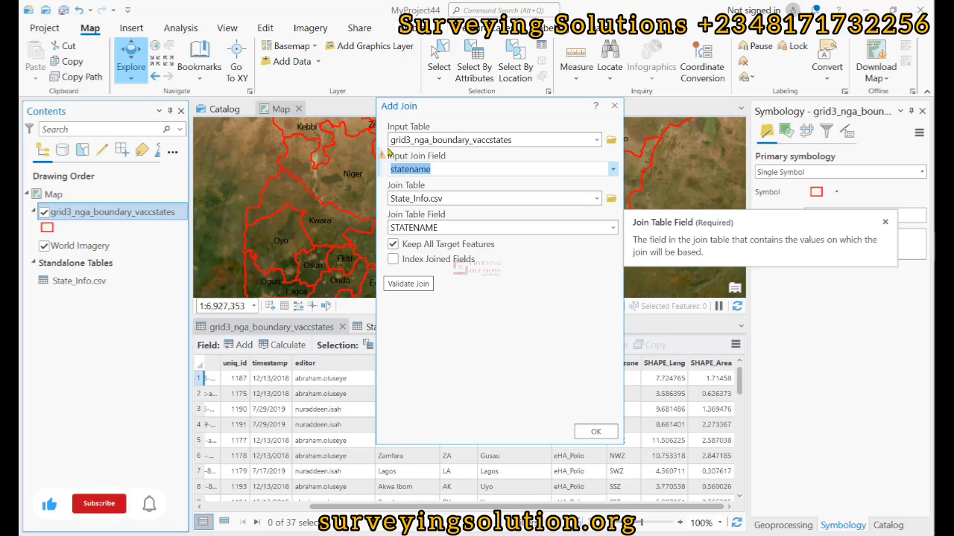
mouse_move(383, 157)
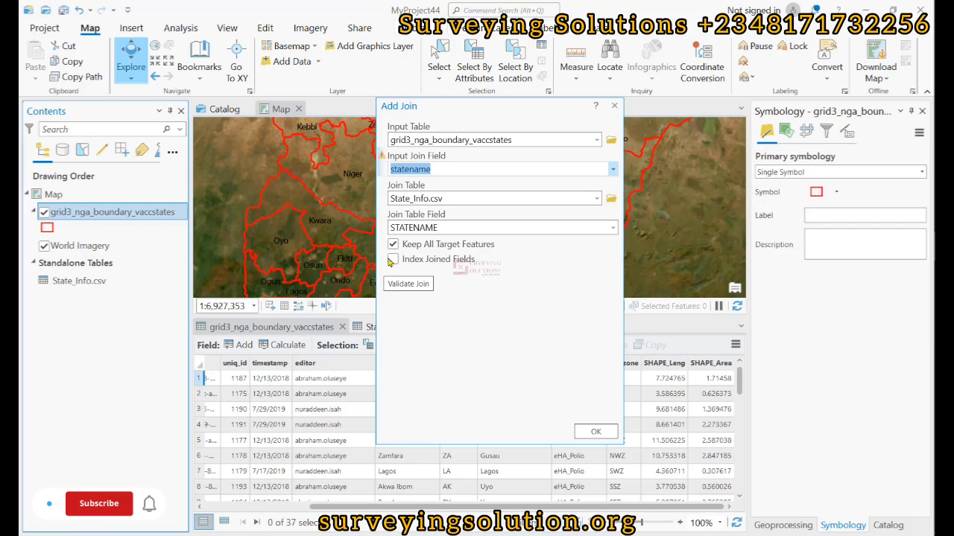
click(396, 287)
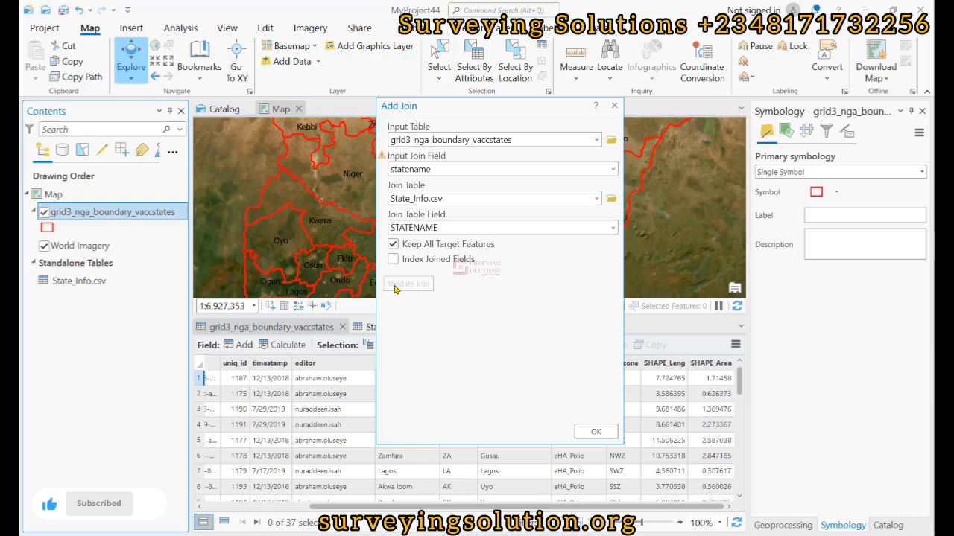
scroll(449, 283, down, 5)
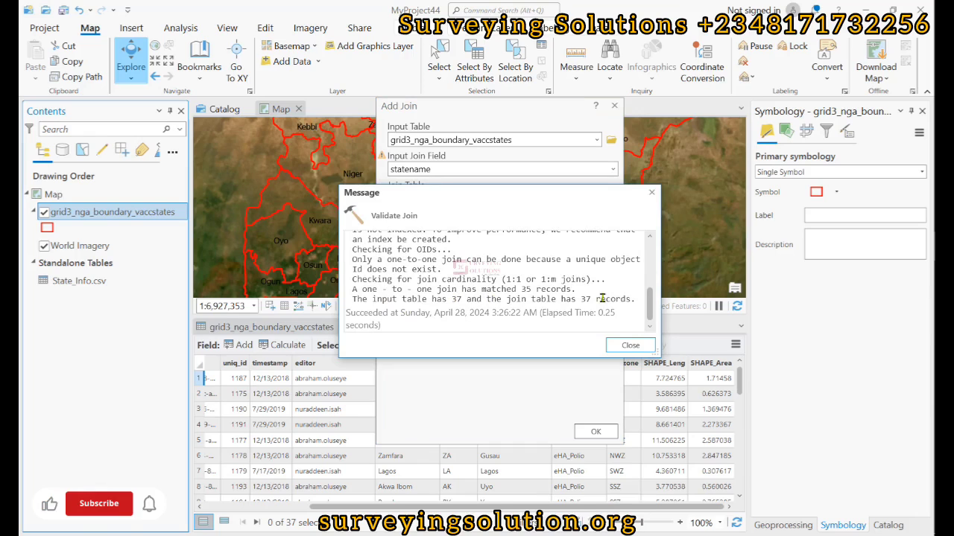
Run the join, check STATE_CAPITAL and other joined fields in the boundaries table, then close it.
click(630, 345)
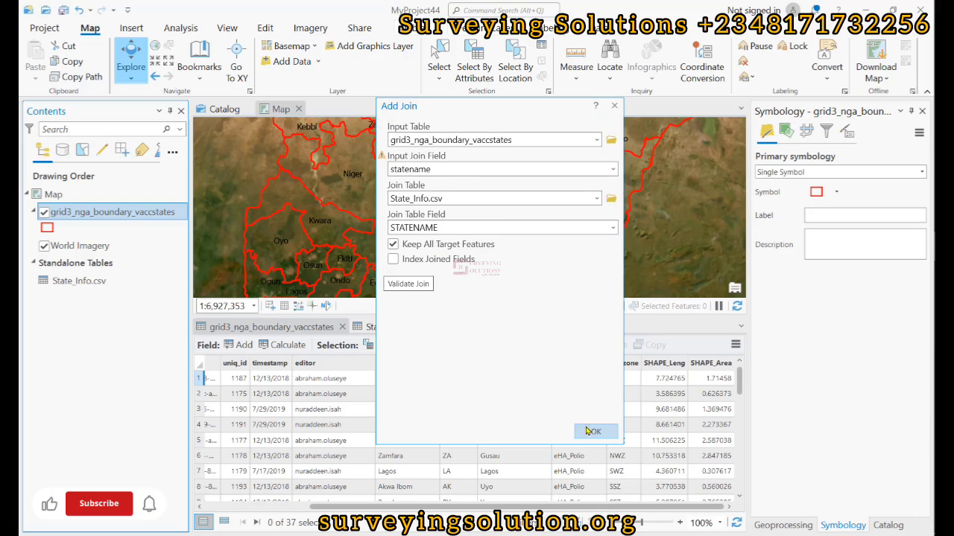
click(595, 432)
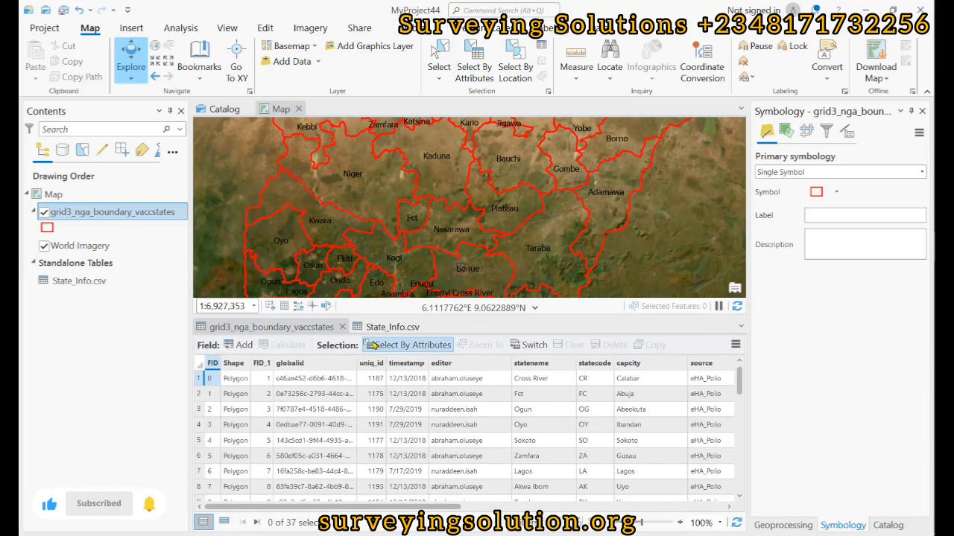
click(290, 331)
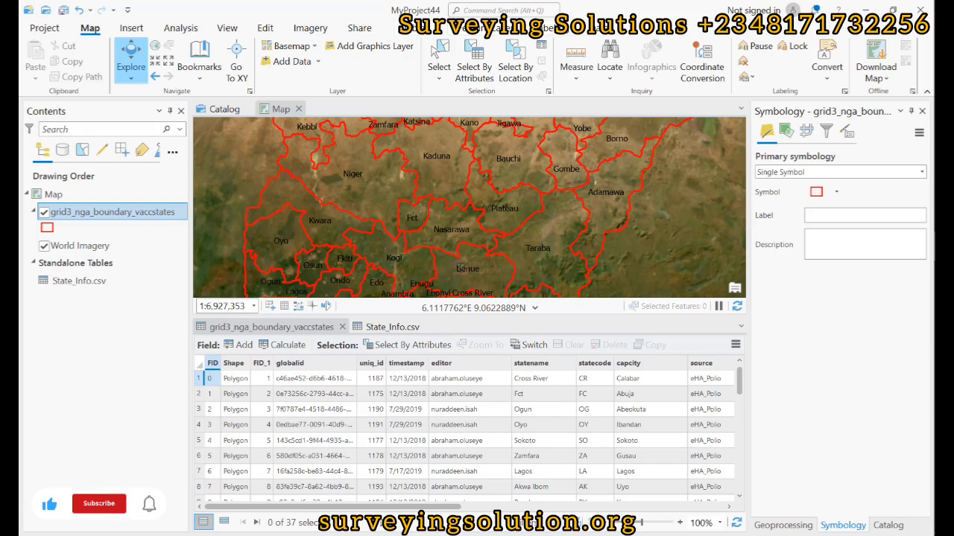
drag(385, 507, 680, 520)
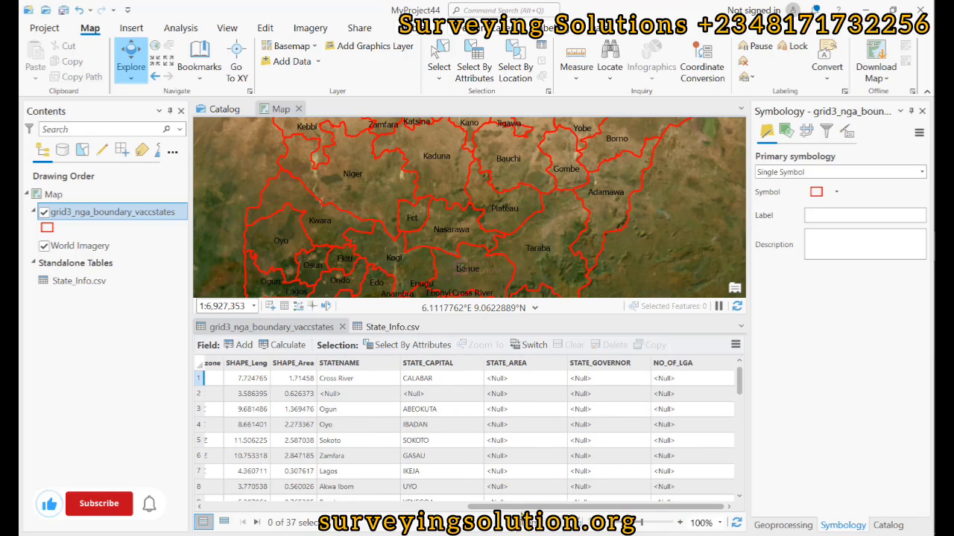
click(513, 510)
drag(512, 510, 250, 510)
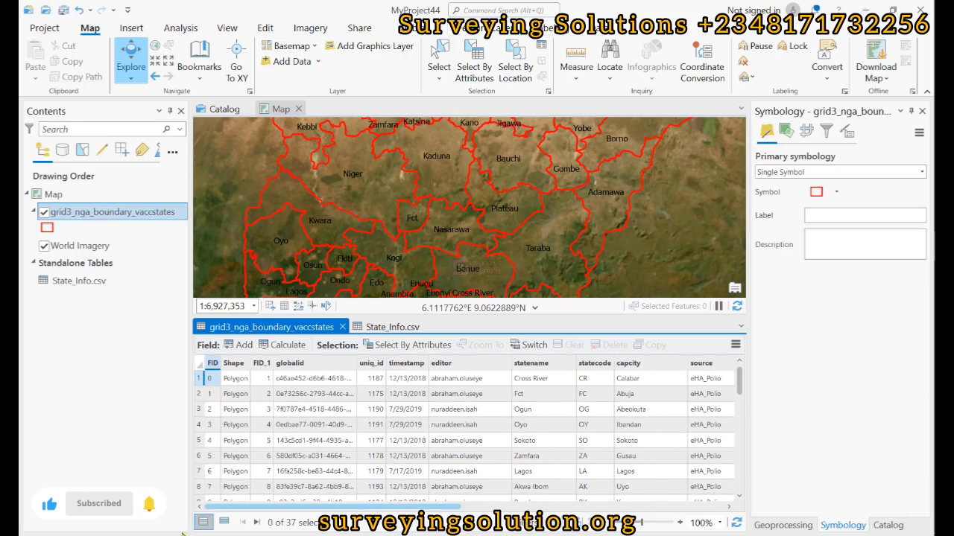
click(342, 327)
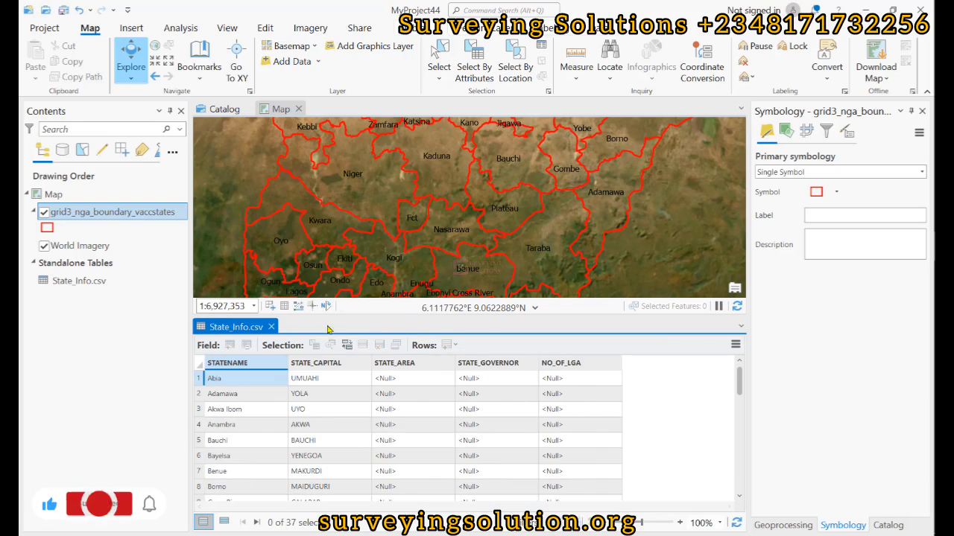
Close the State_Info.csv table, then open and dismiss the layer's Joins and Relates menu.
click(272, 327)
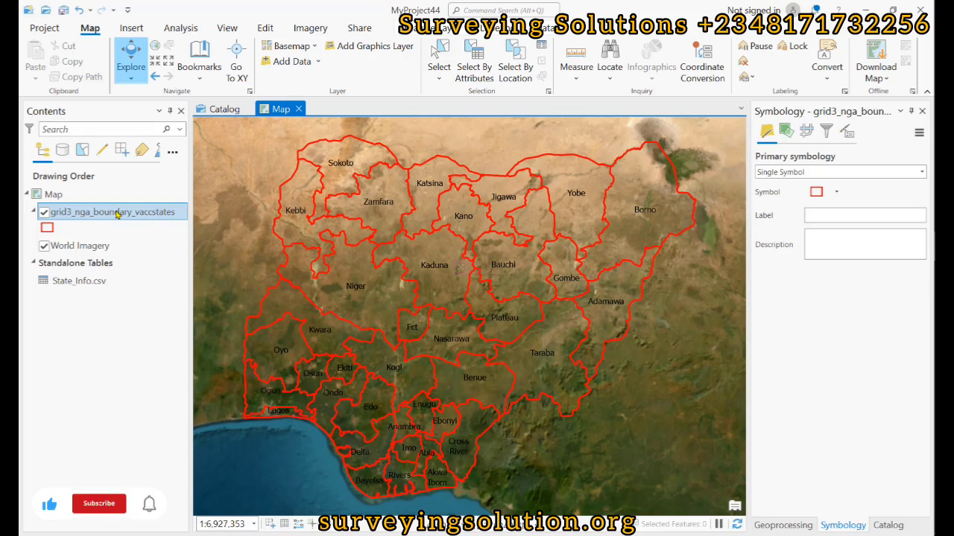
right_click(116, 213)
mouse_move(227, 225)
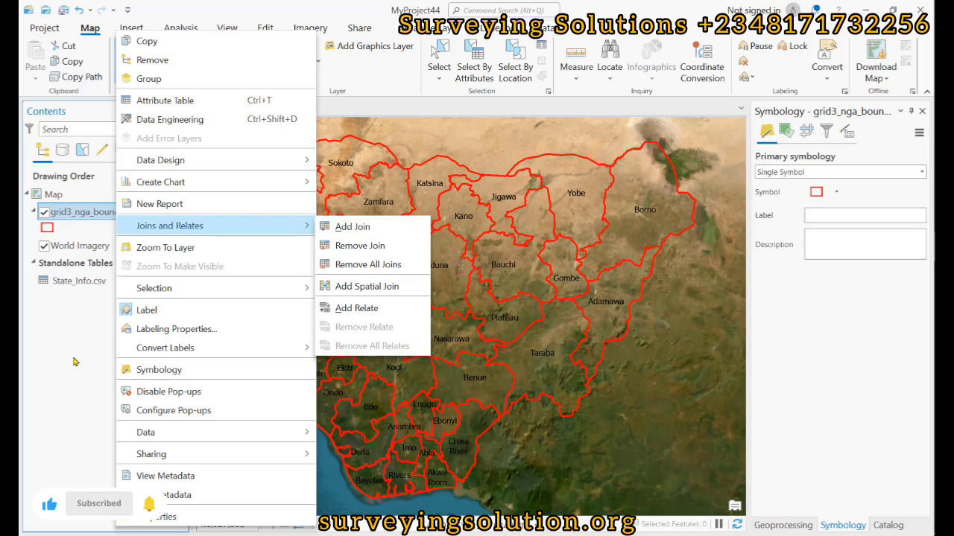
click(356, 194)
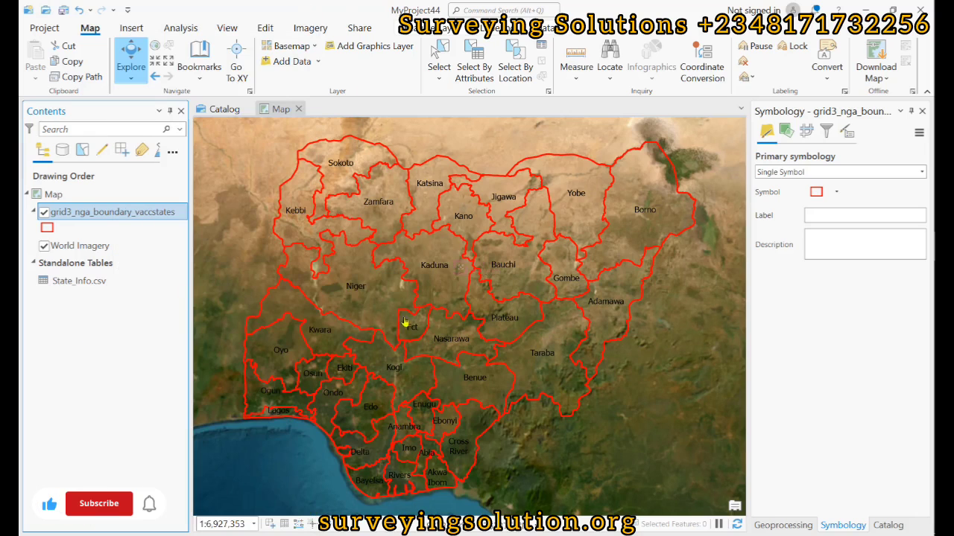